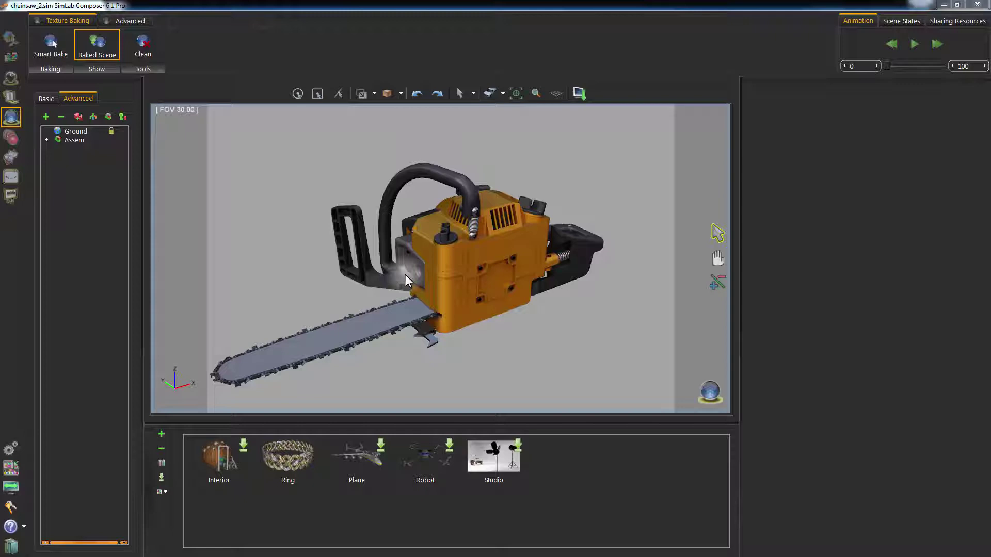
Compare the chainsaw with the baked scene display switched off and on, viewing it from several angles.
drag(405, 274, 537, 317)
click(106, 47)
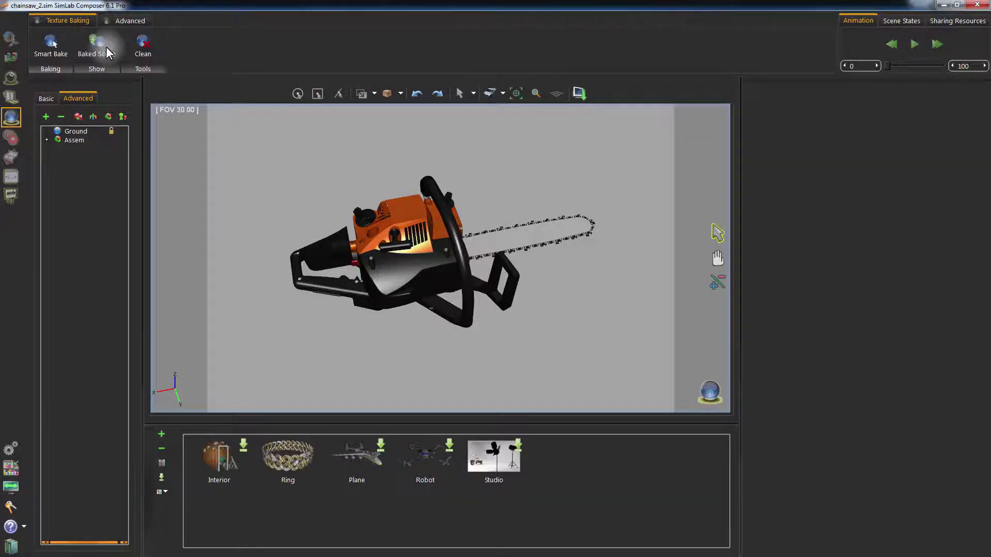
drag(332, 239, 595, 202)
drag(342, 315, 642, 277)
click(96, 42)
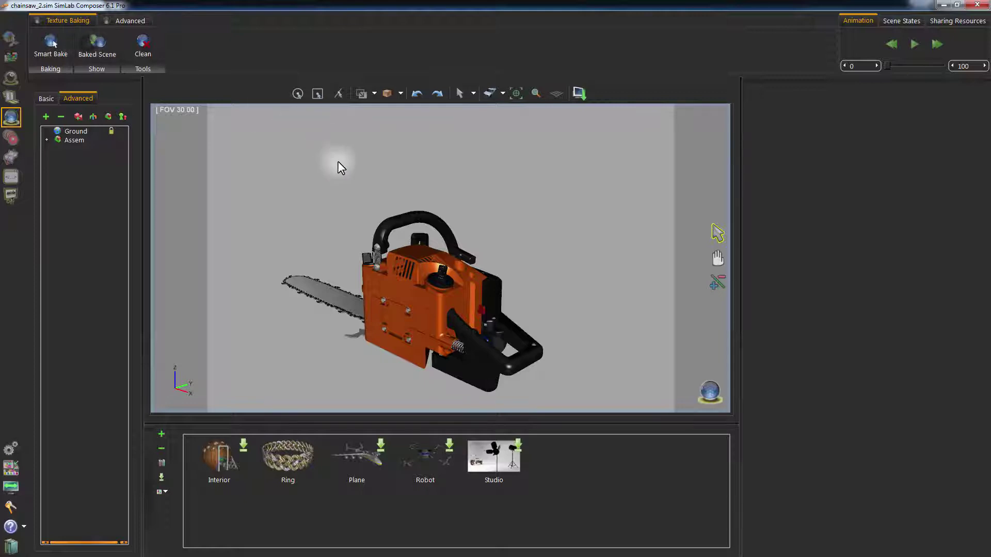
drag(292, 216, 628, 230)
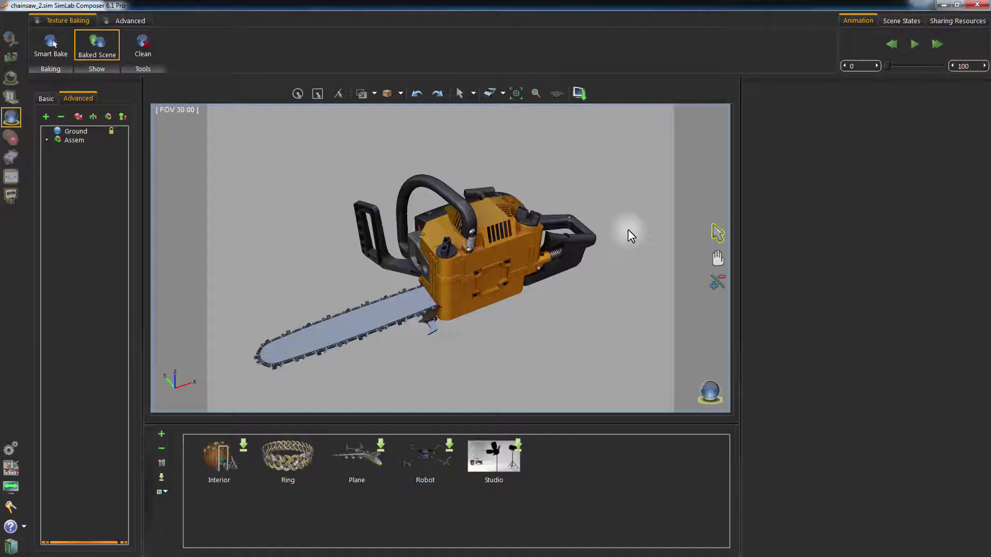
Start a cloud export of the scene to Sketchfab and read the instructions for finding the API token.
click(11, 42)
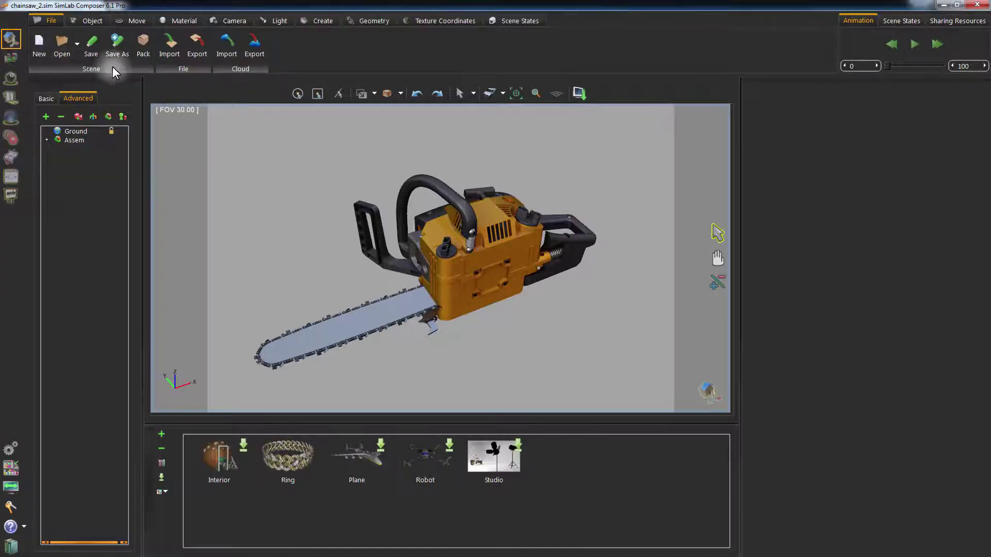
click(255, 53)
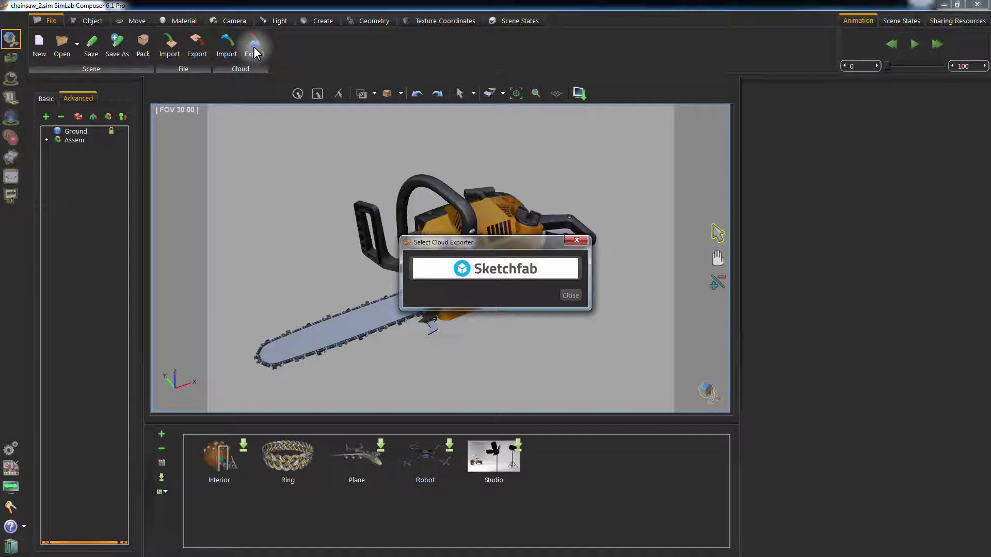
click(509, 267)
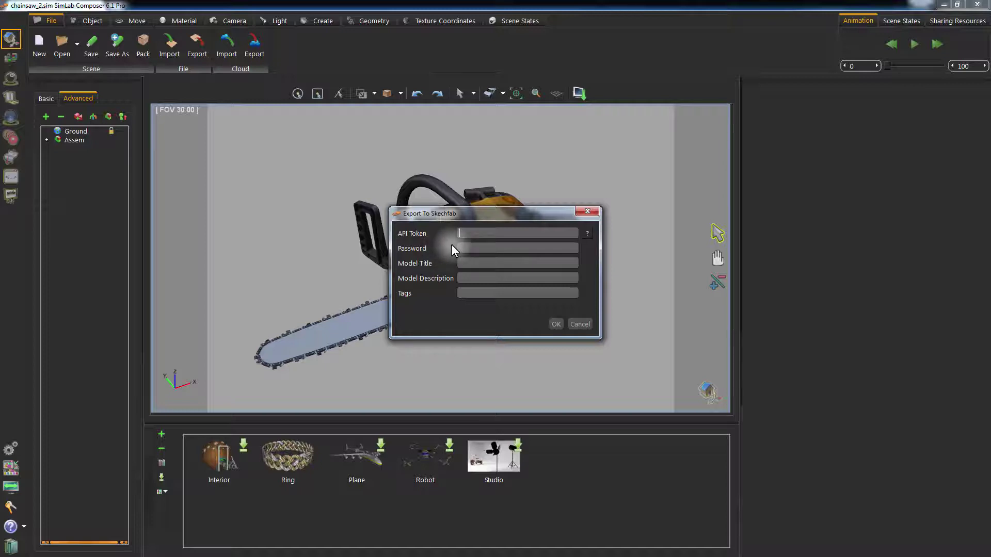
click(589, 234)
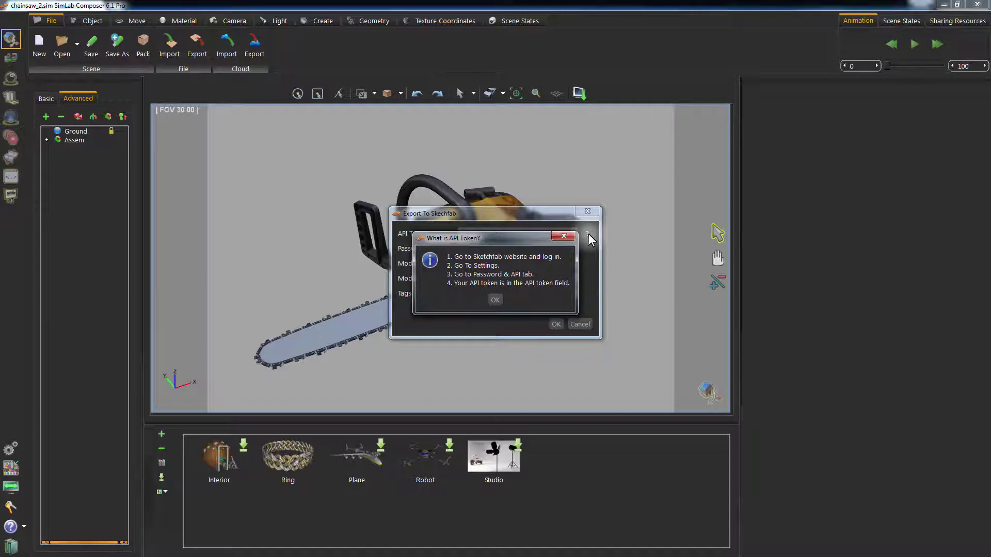
click(495, 300)
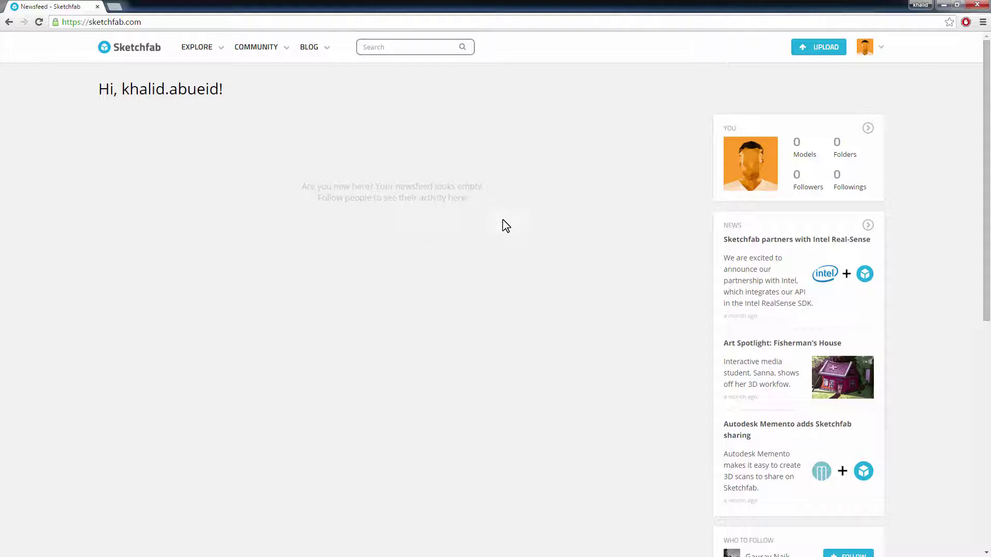
On the Sketchfab website in the browser, copy the API token from the account's password and API settings.
click(878, 48)
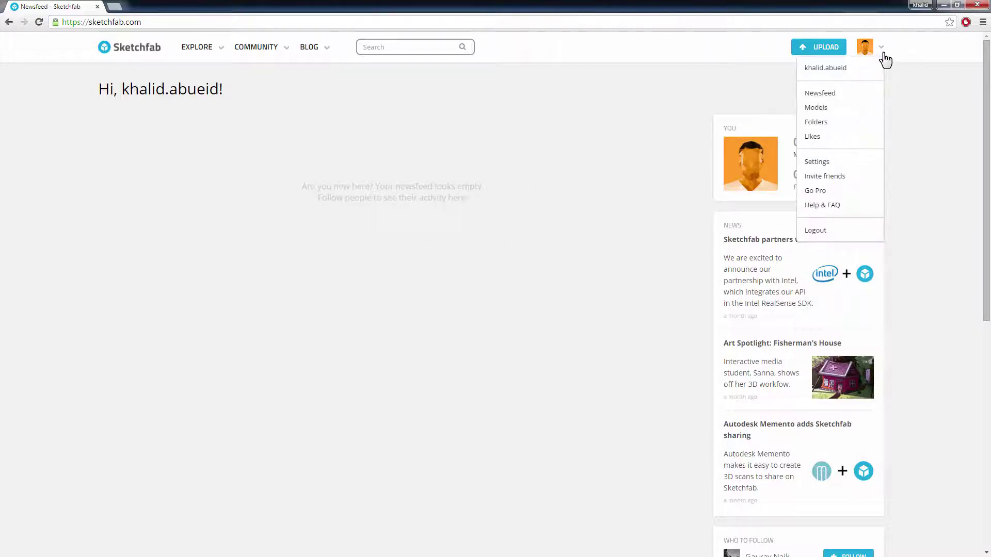
click(830, 163)
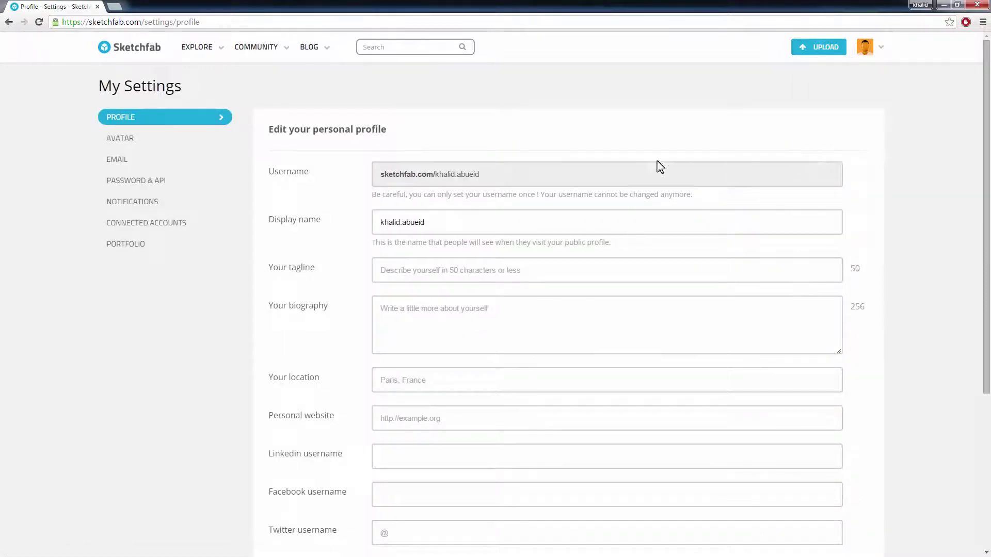
click(160, 183)
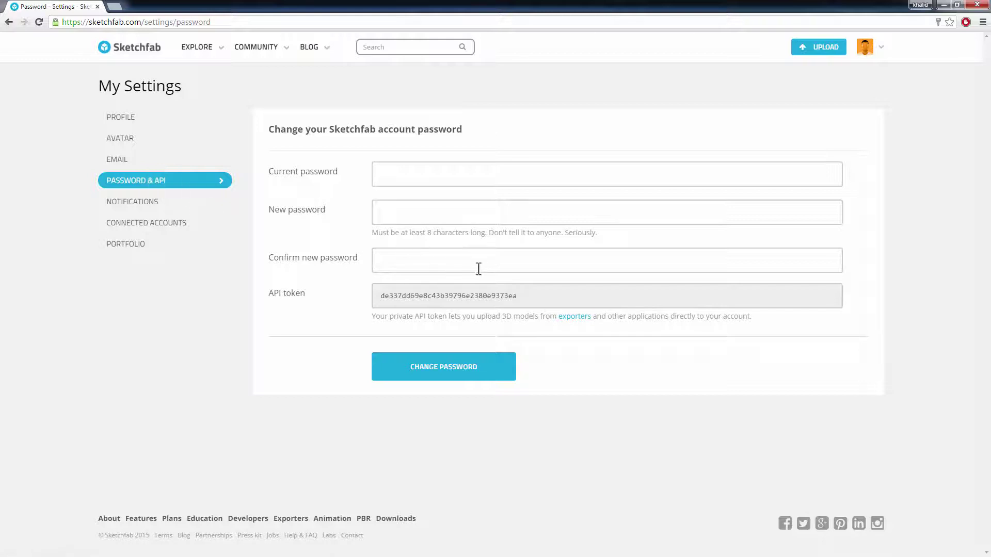
click(490, 298)
click(519, 297)
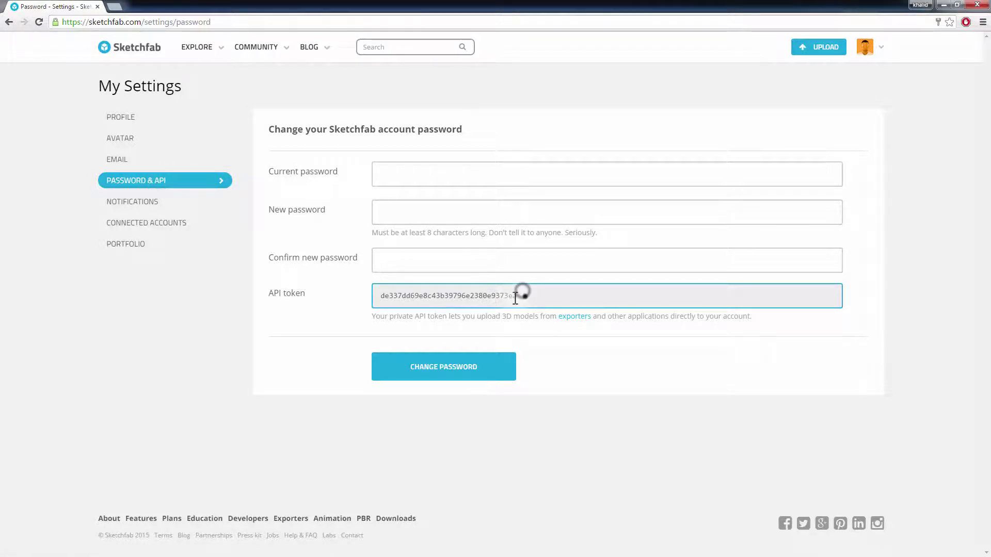
drag(516, 297, 369, 304)
key(ctrl+c)
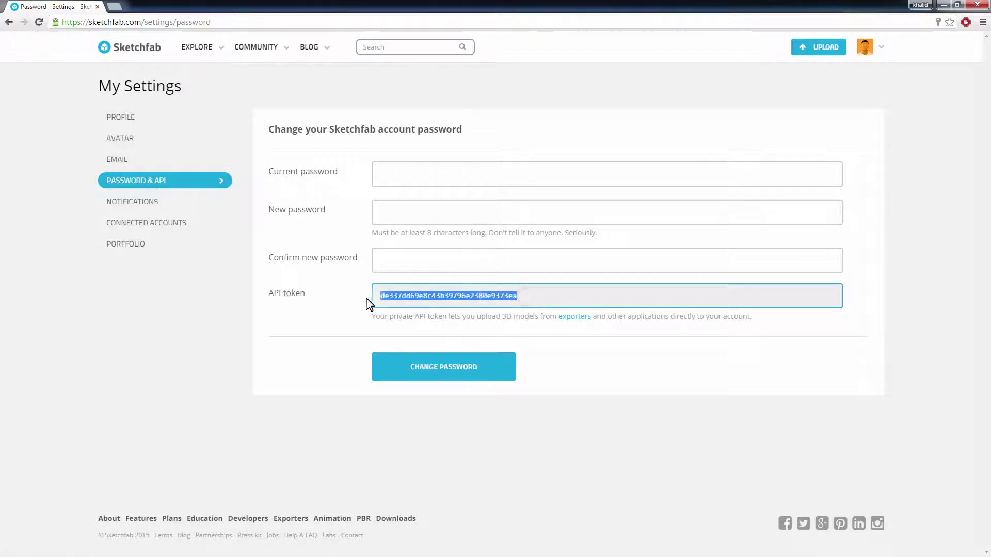
right_click(437, 301)
click(447, 306)
Switch back to SimLab Composer, paste the API token into the Sketchfab export form and enter the password.
key(alt+Tab)
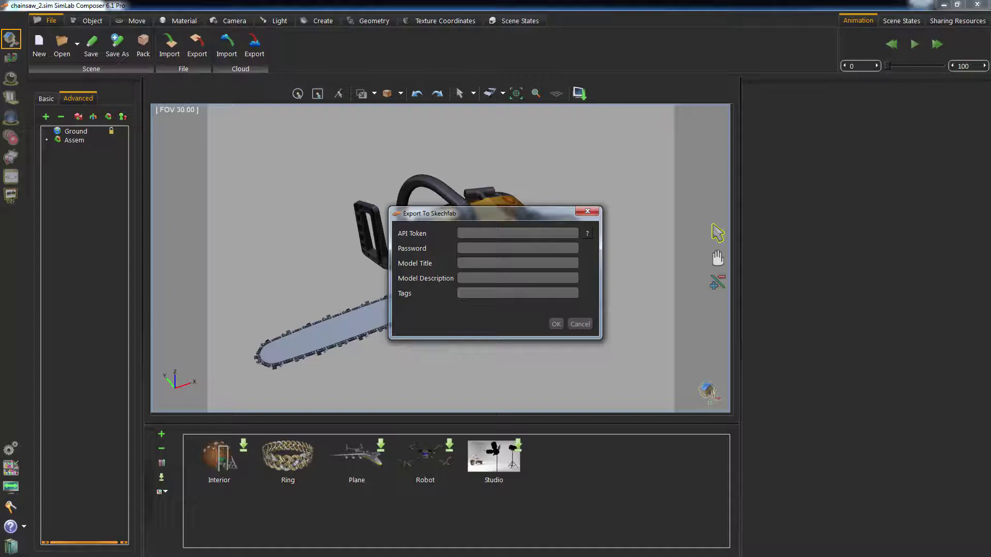
click(472, 231)
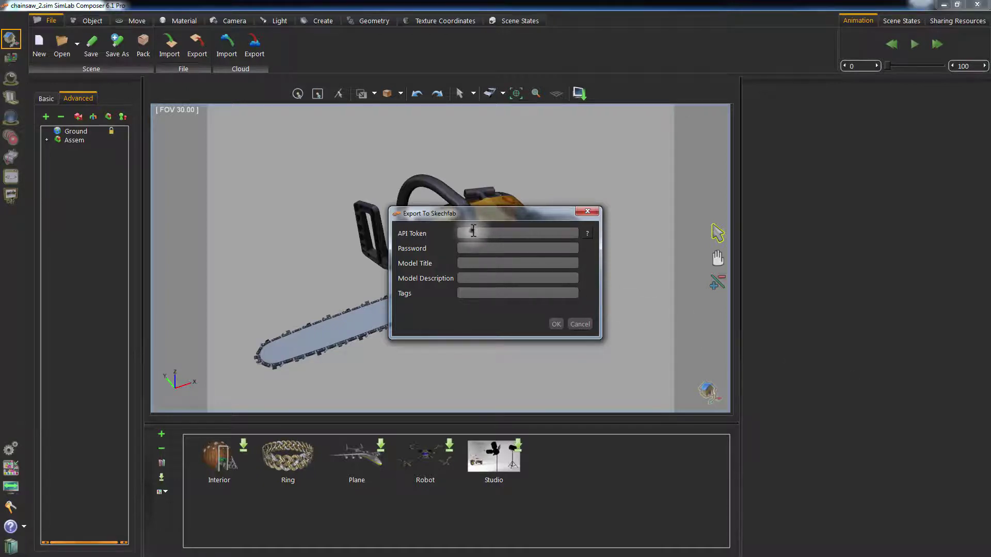
right_click(472, 232)
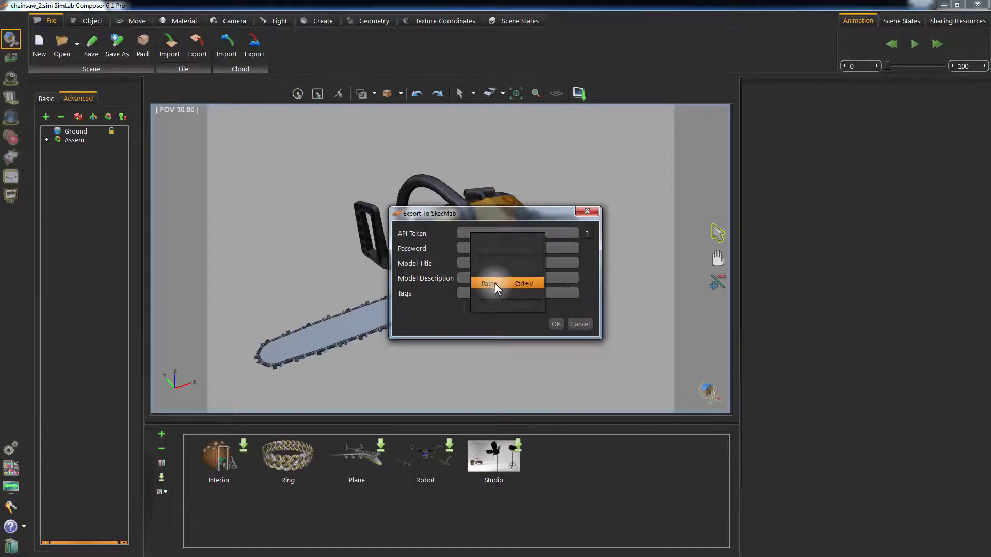
click(494, 283)
click(471, 249)
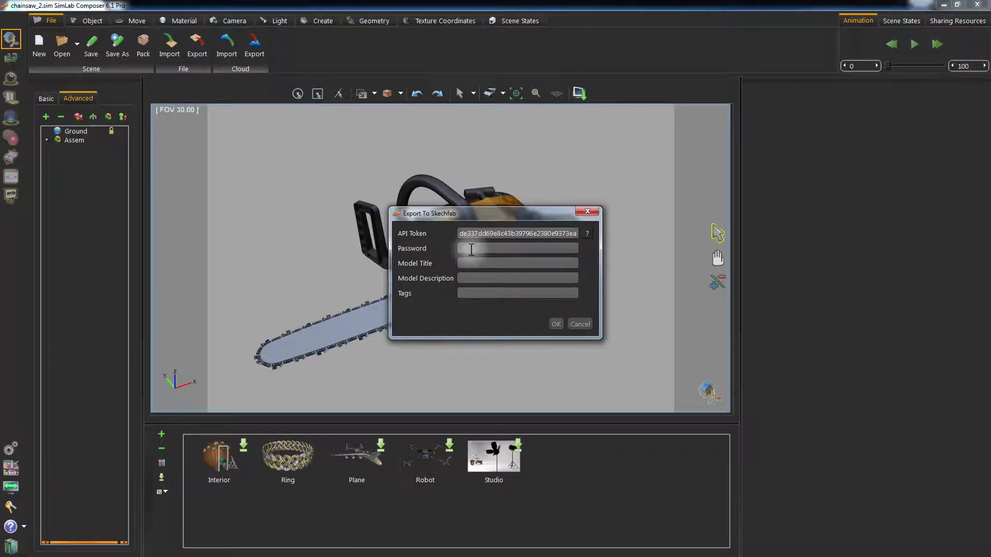
text(•••••••••••)
Set the model title to "Chain Saw" and the description to "power tool", and upload the model.
click(465, 262)
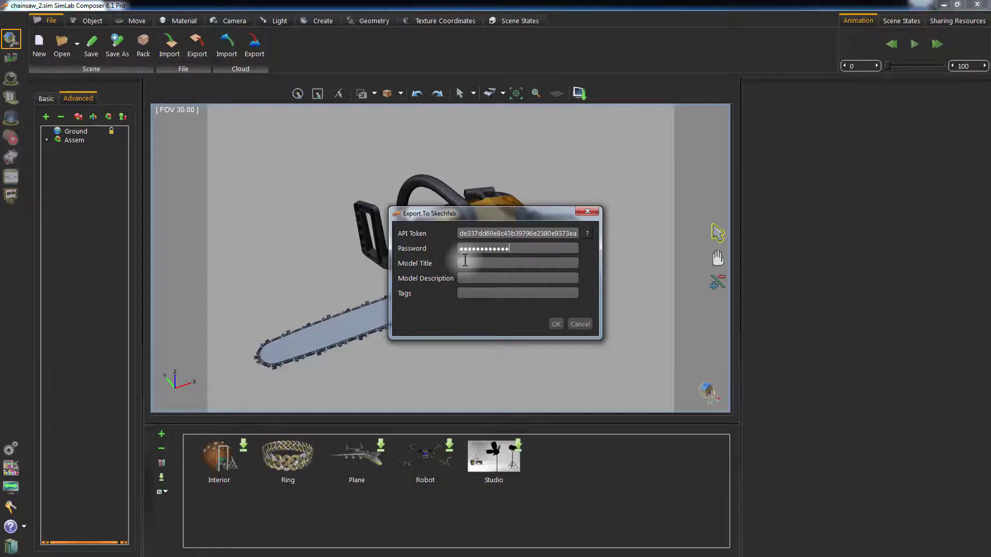
text(Chain Saw)
click(483, 278)
text(p)
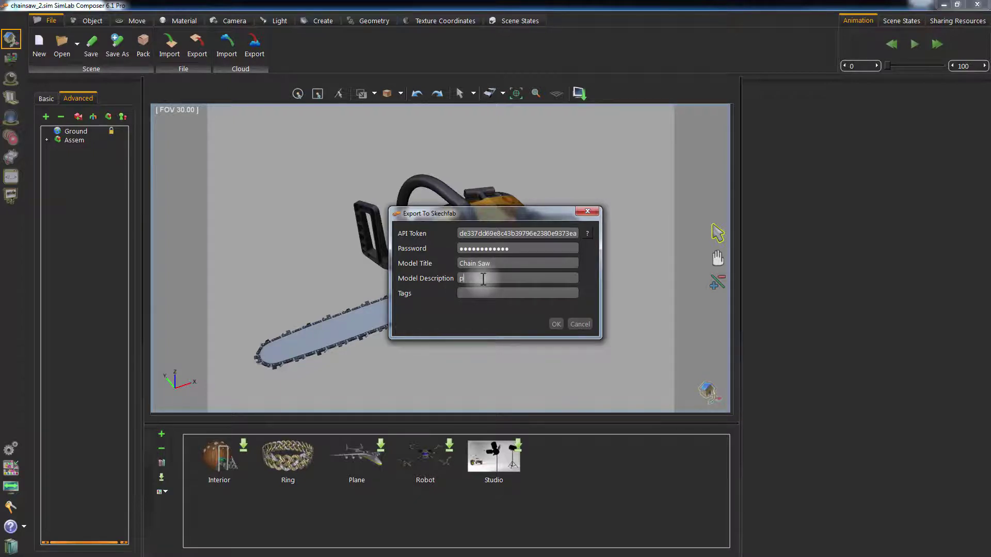
text(ower tool)
click(552, 328)
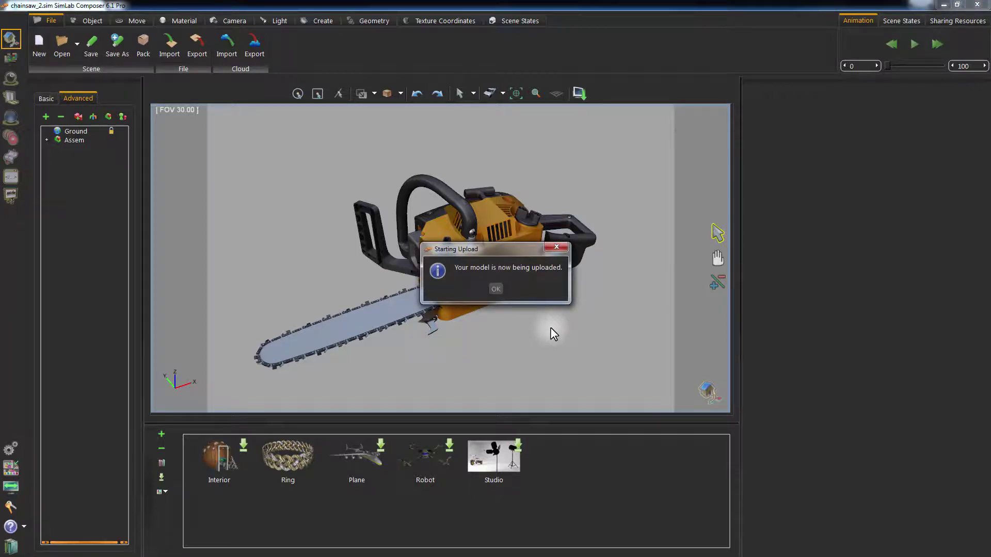
click(491, 289)
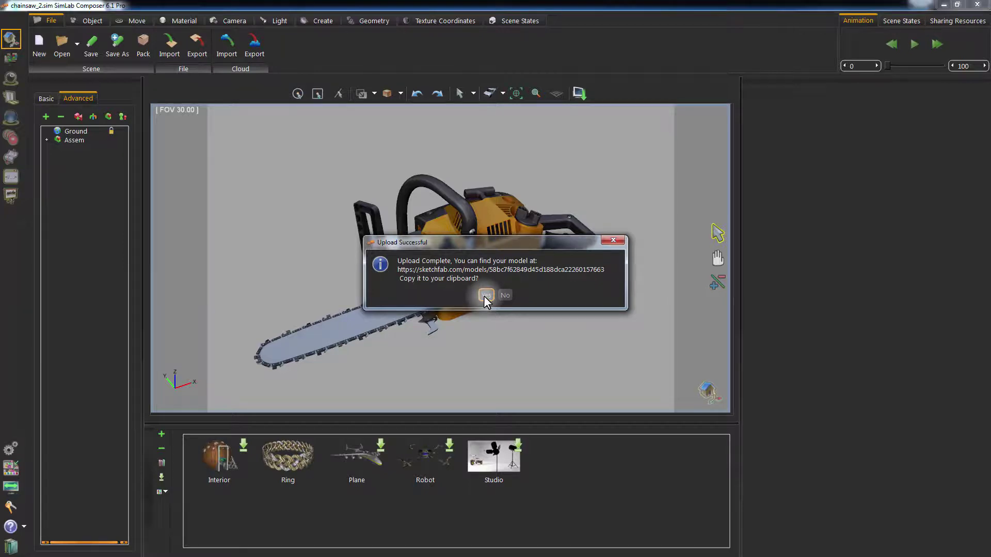
Copy the uploaded model's link and open it in a new browser tab.
click(484, 296)
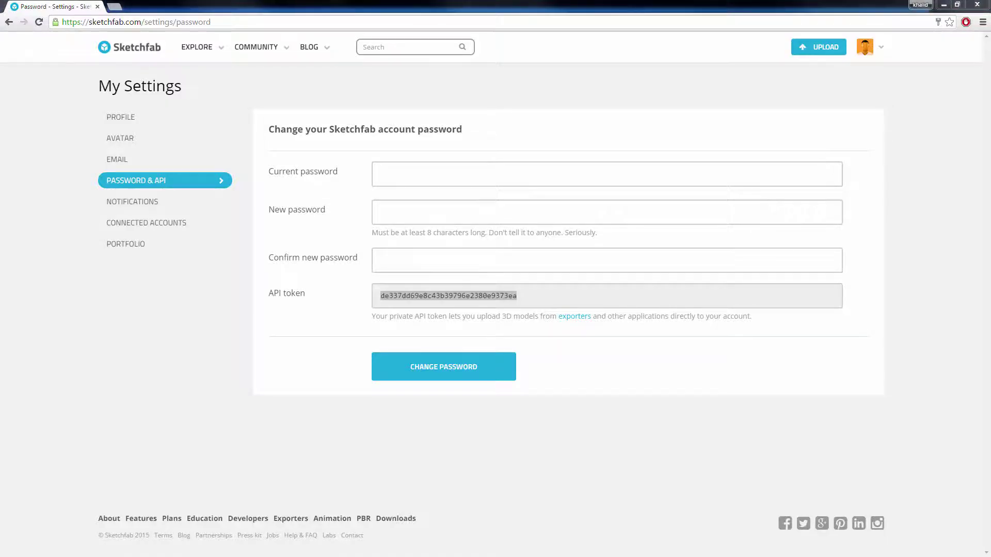
click(485, 296)
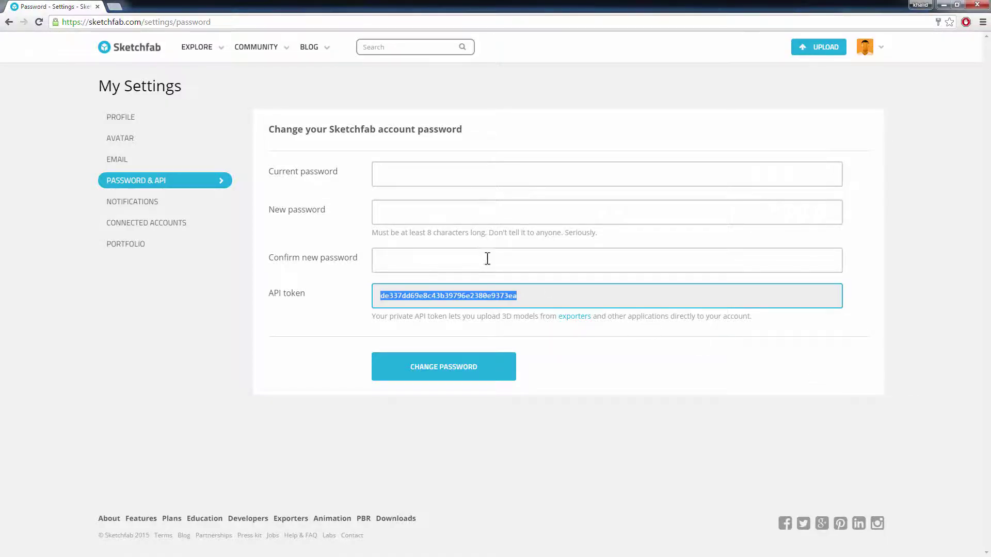
click(115, 7)
right_click(118, 21)
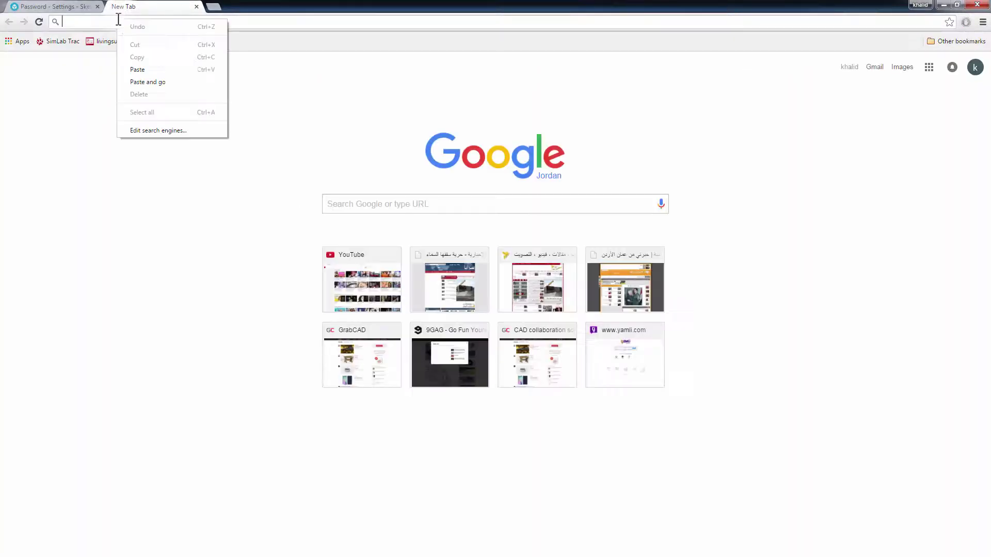
click(160, 71)
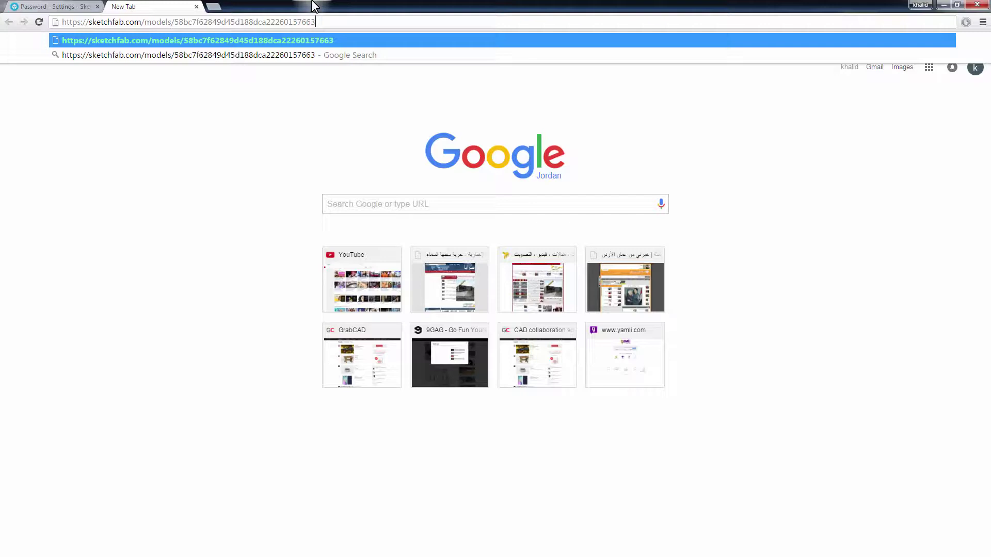
key(Return)
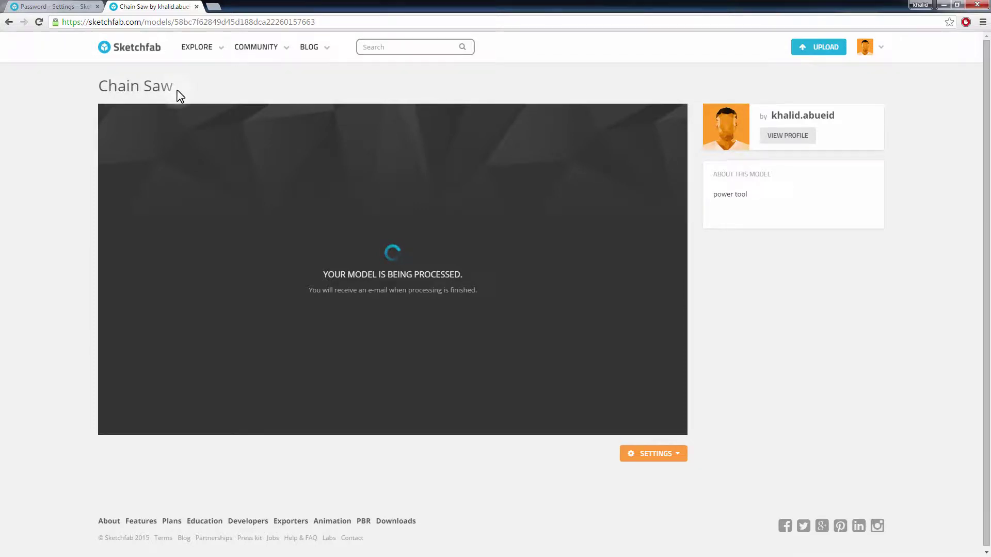
Inspect the uploaded Chain Saw model in the Sketchfab viewer by rotating it and zooming in.
click(297, 215)
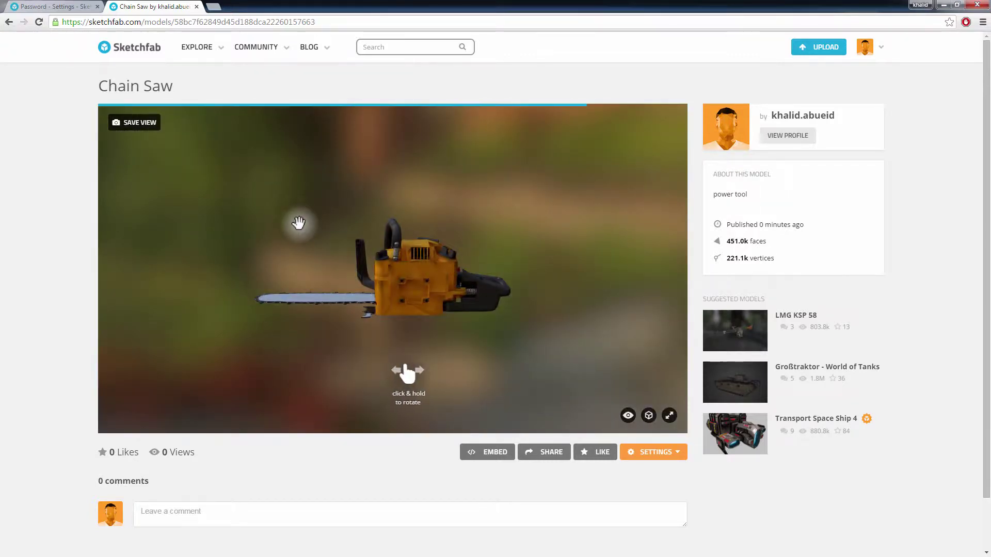
drag(299, 222, 346, 236)
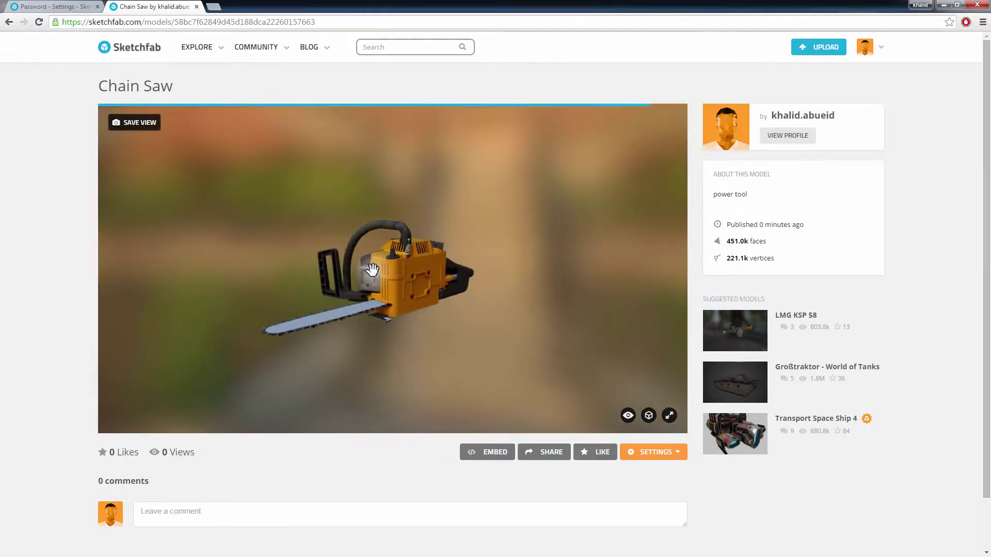
scroll(523, 255, up, 5)
mouse_move(523, 255)
mouse_down()
mouse_move(420, 272)
mouse_move(332, 215)
mouse_move(289, 245)
mouse_move(549, 239)
mouse_move(511, 243)
mouse_up()
mouse_move(284, 245)
mouse_down()
mouse_move(208, 267)
mouse_move(259, 232)
mouse_move(246, 261)
mouse_move(257, 232)
mouse_move(292, 212)
mouse_move(274, 221)
mouse_move(277, 231)
mouse_up()
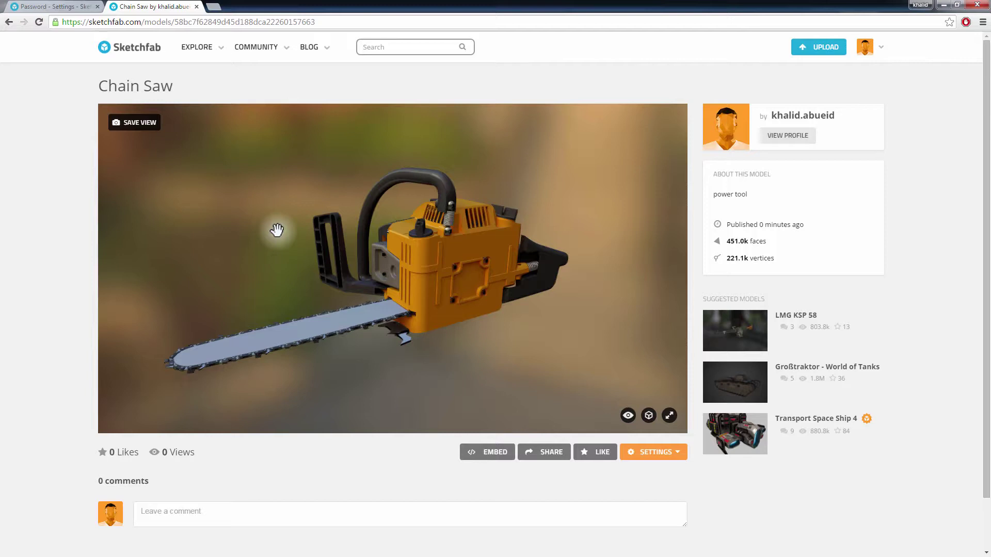
Check the account's model list on Sketchfab for the upload and return to the Chain Saw model page.
click(124, 50)
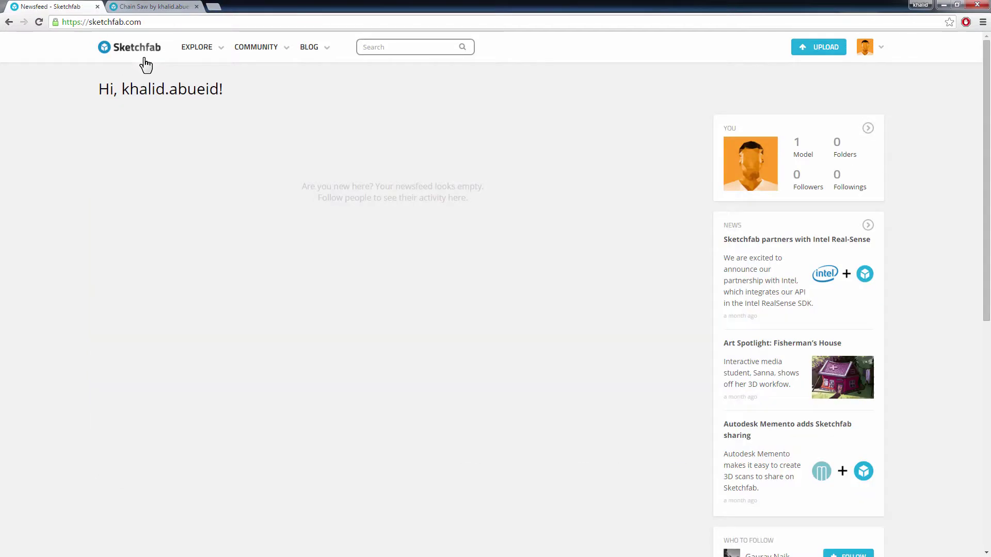
click(804, 148)
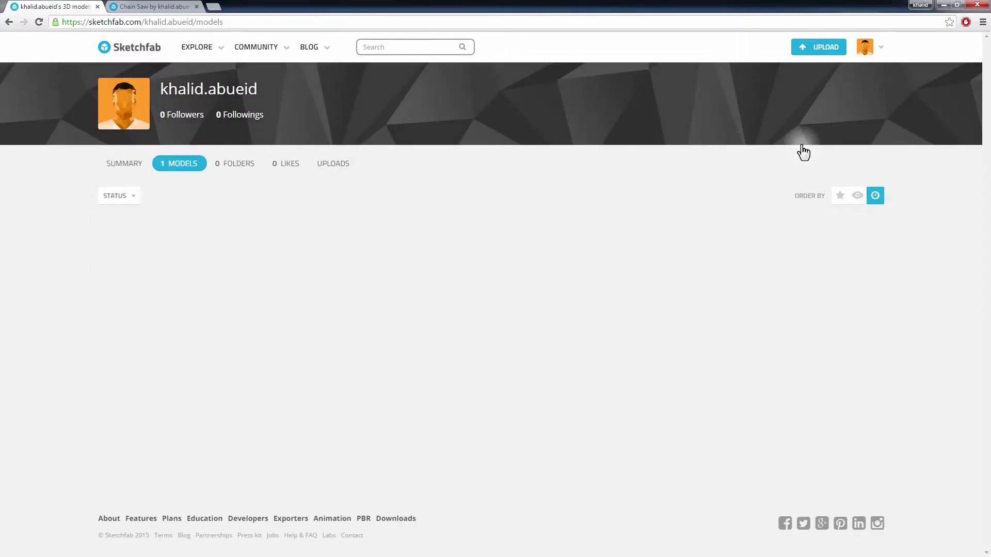
mouse_move(217, 266)
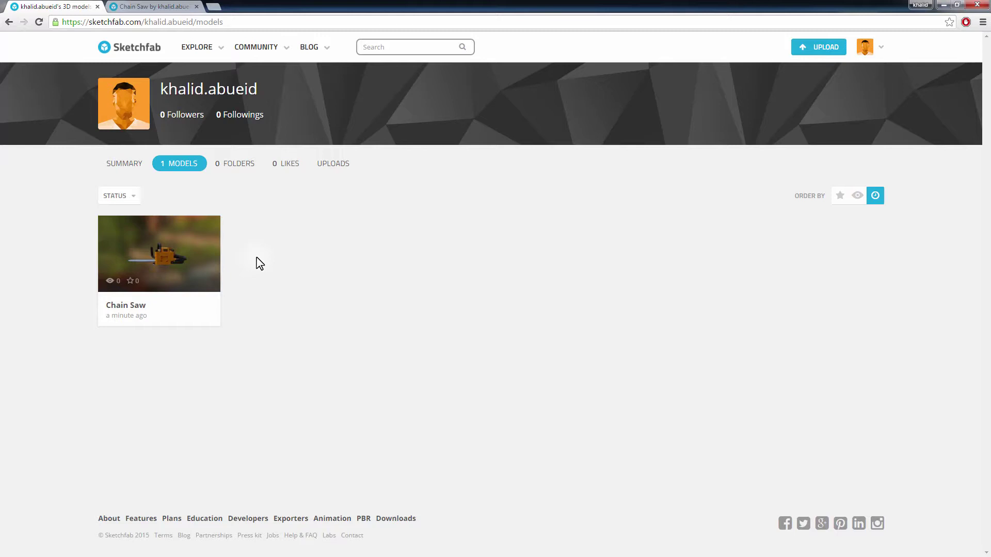
click(157, 7)
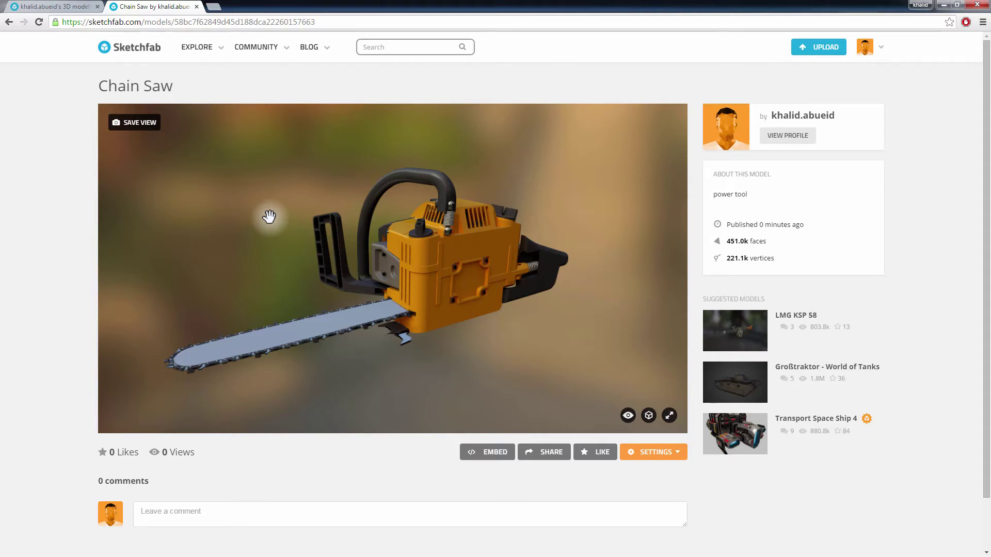
mouse_move(269, 217)
mouse_down()
mouse_move(280, 214)
mouse_move(269, 216)
mouse_up()
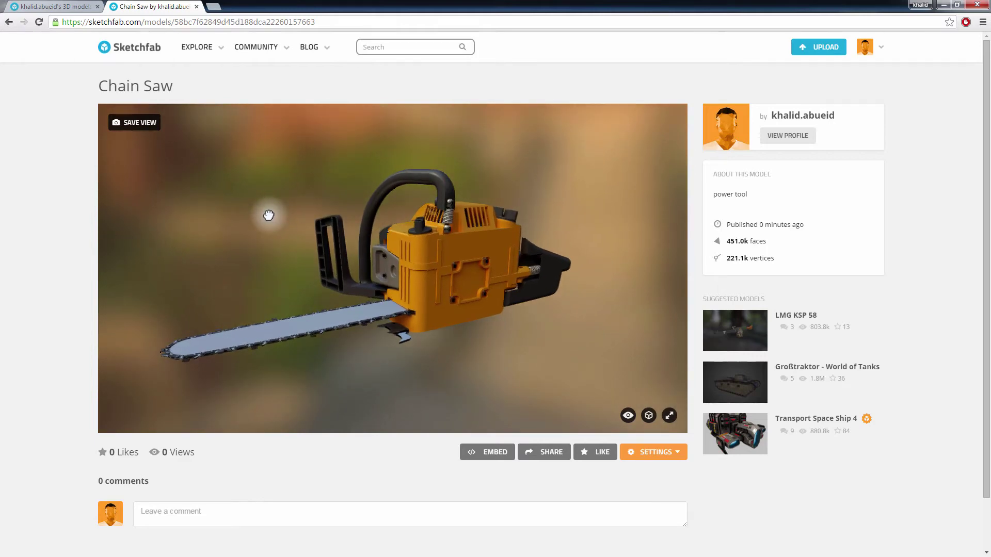